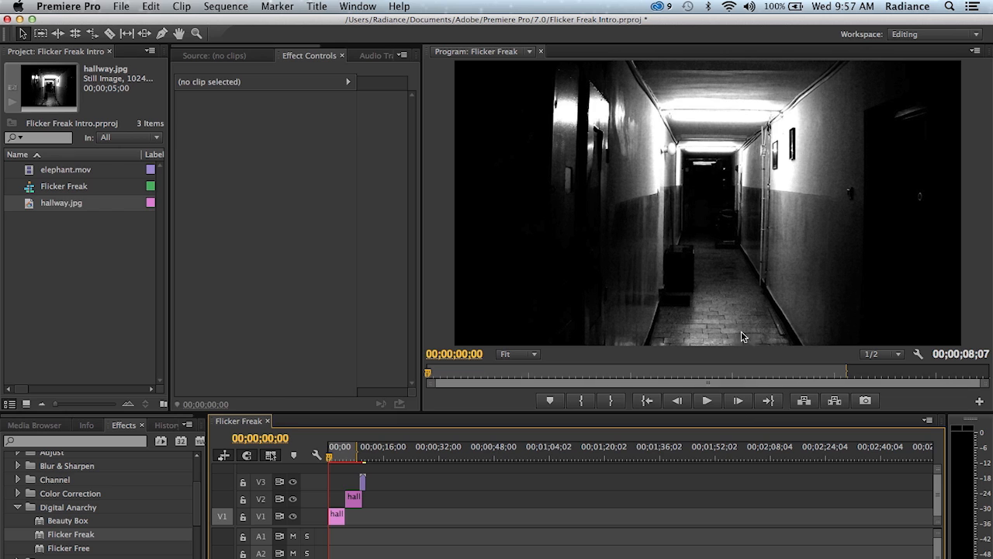
- Play the first hallway clip from the start of the sequence to preview it without the flicker effect
left_click(706, 401)
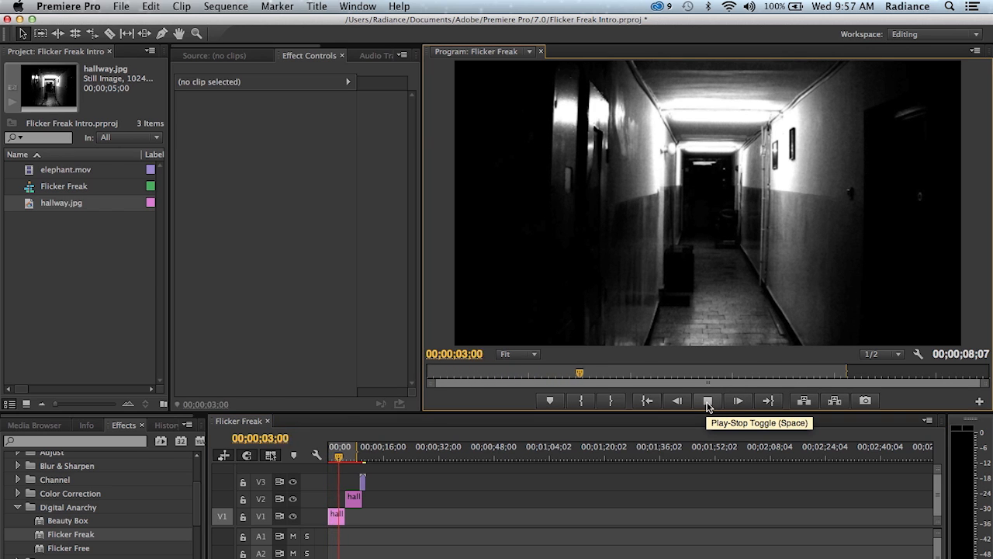
left_click(707, 401)
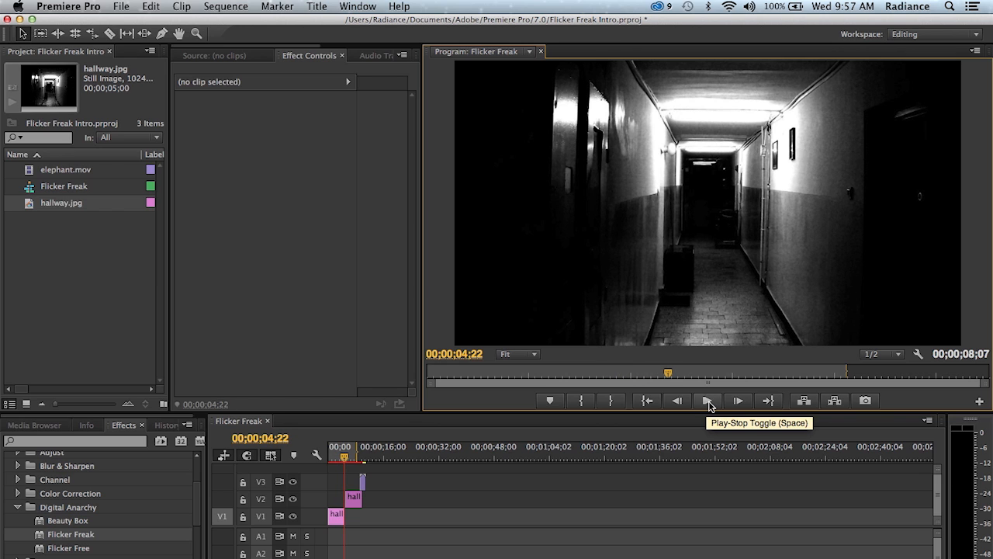
- Apply the Flicker Freak effect to the hallway clip on V2 at 00;00;06;12 and collapse its Motion settings
left_click_drag(342, 456, 353, 457)
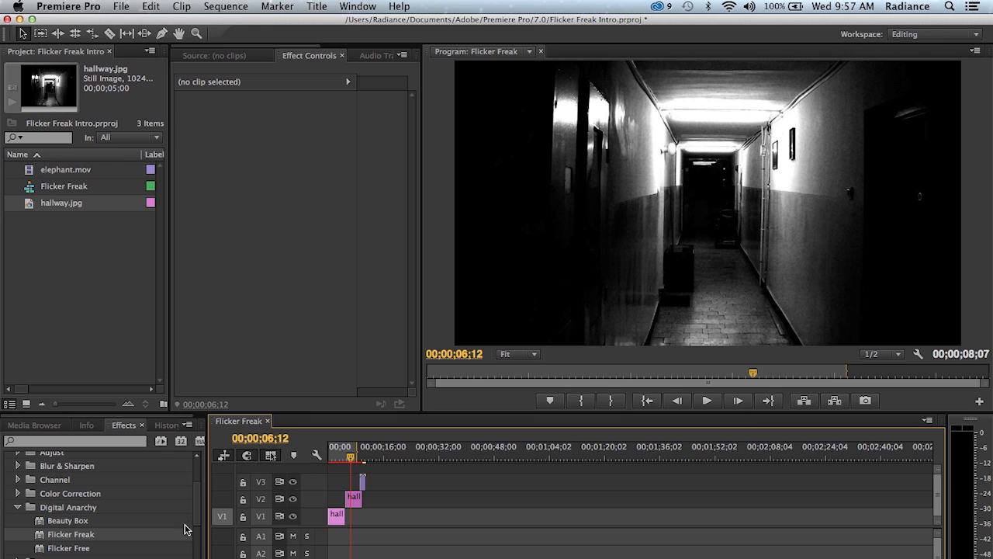
left_click_drag(86, 540, 354, 501)
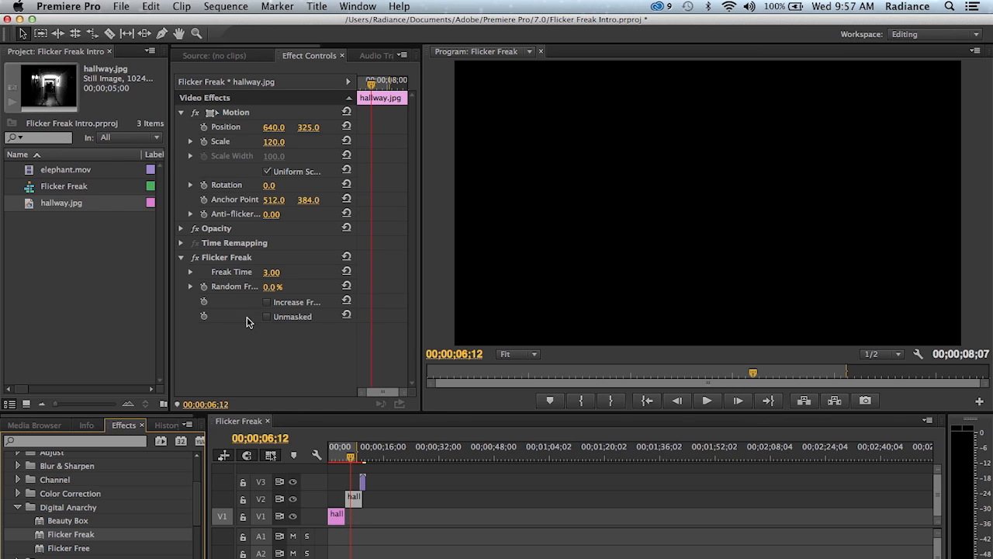
left_click(182, 114)
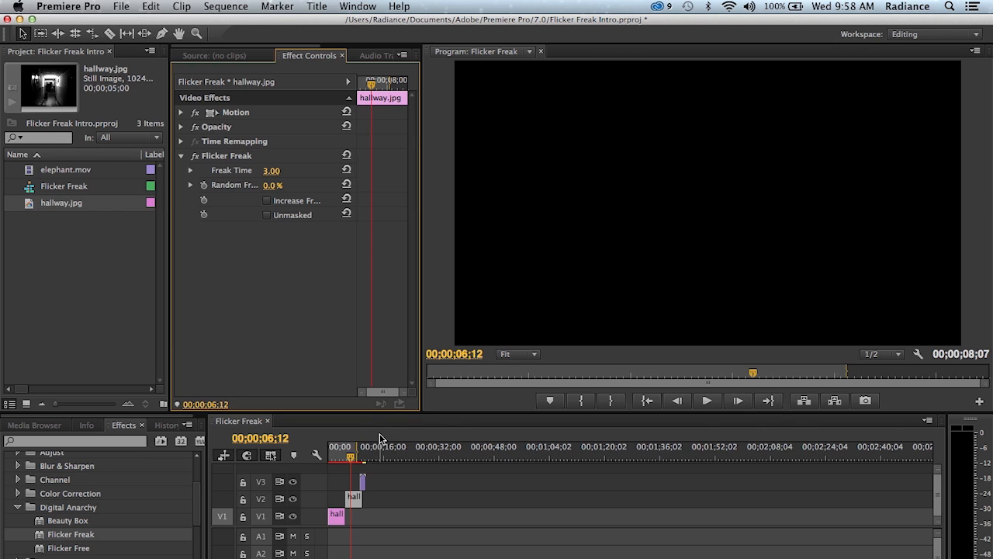
- Step frame by frame through the V2 hallway clip around 00;00;06;12 to examine the default flicker pattern
key("Left")
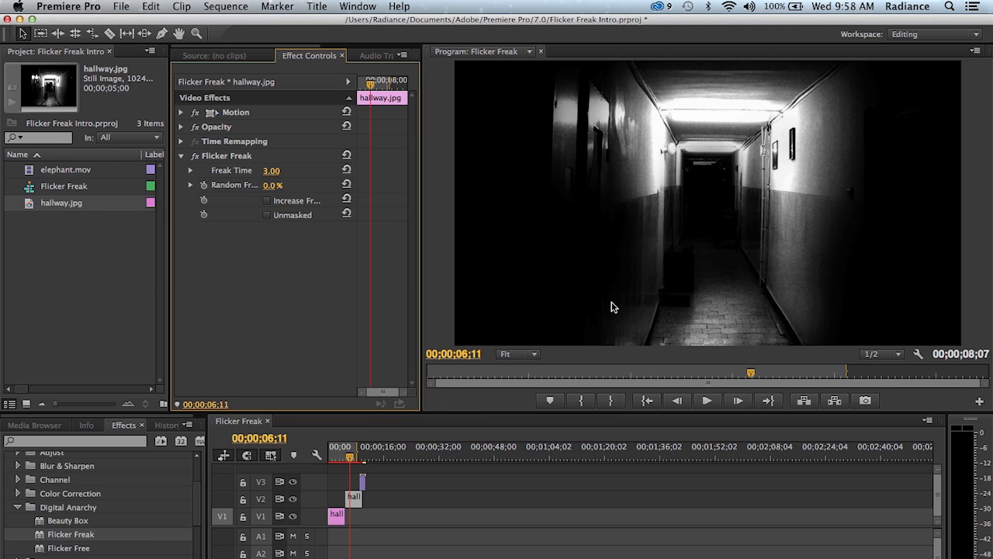
key("Left")
key("Right")
key("Right")
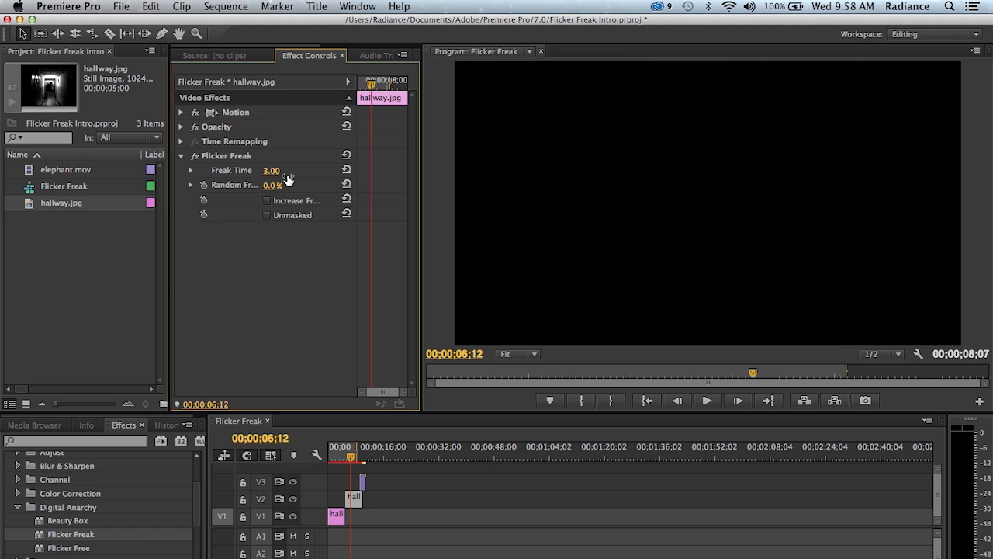
key("Right")
key("Right")
key("Right")
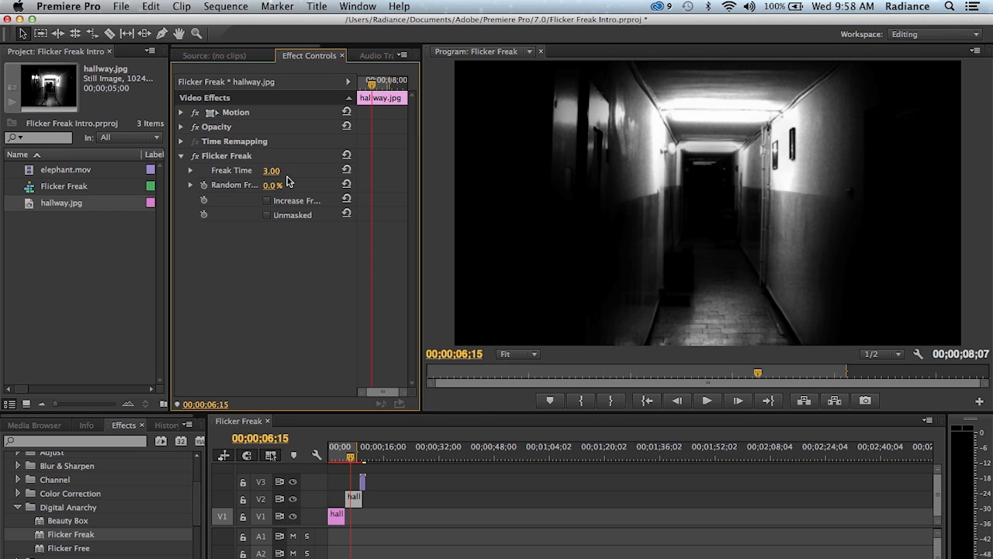
key("Right")
key("Right")
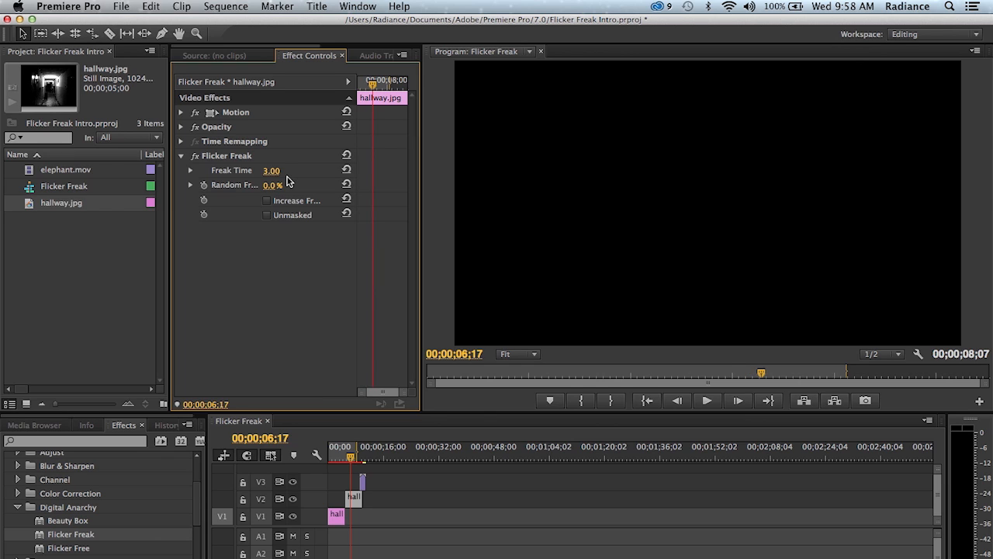
key("Right")
key("Right")
key("Right")
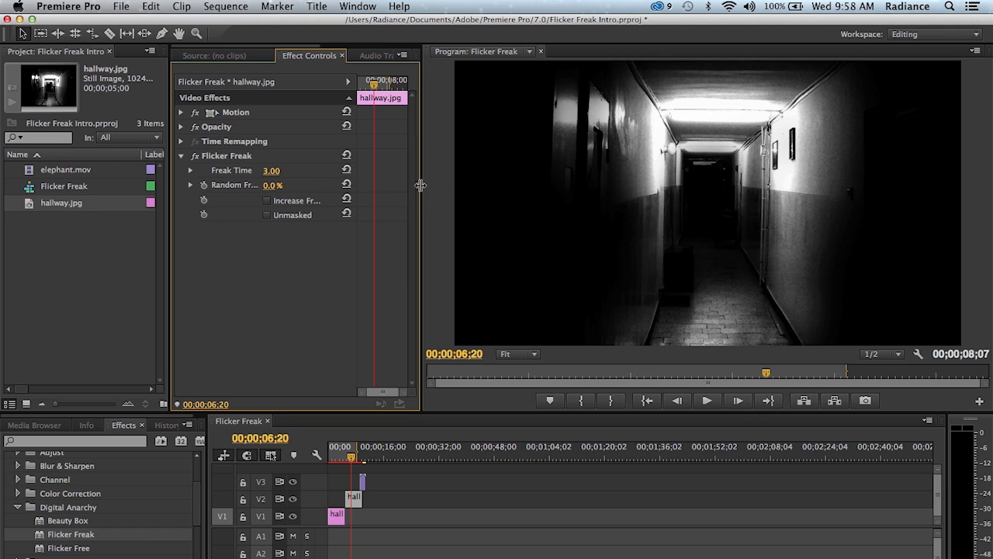
- Set the V2 hallway clip's Flicker Freak effect to a Freak Time of 2 and a Random Freak of 50%
left_click_drag(422, 186, 445, 186)
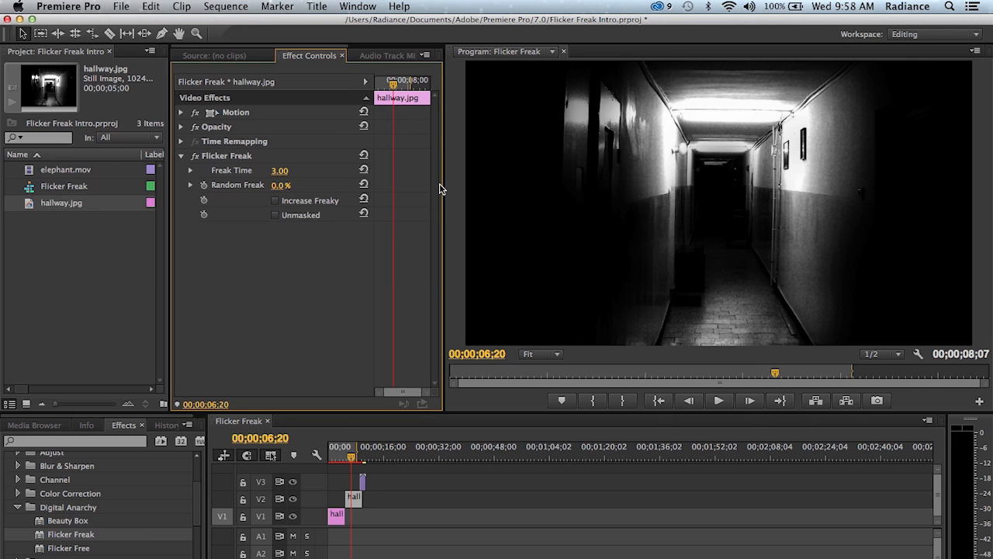
left_click(295, 170)
type("2")
key("Return")
left_click(284, 188)
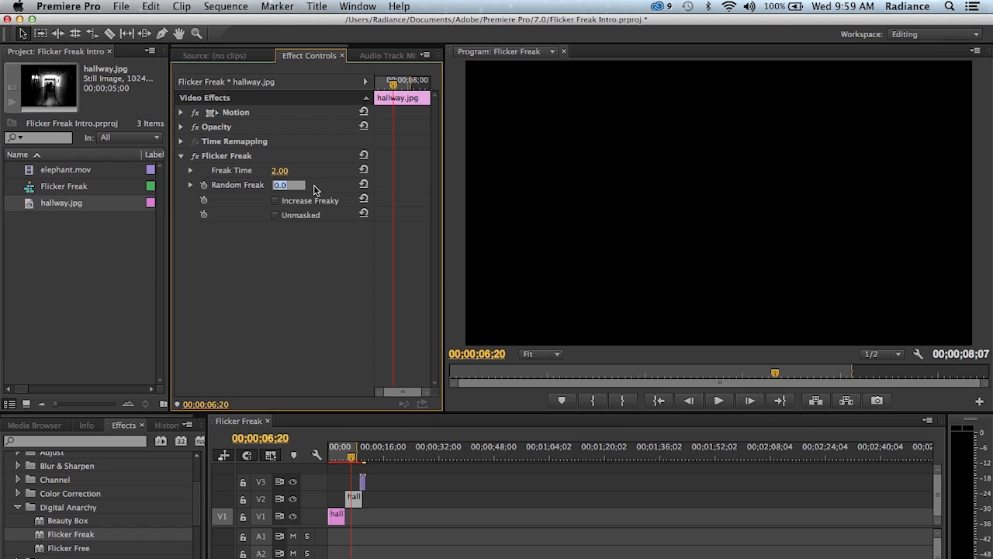
type("50")
key("Return")
- Step frame by frame from 00;00;06;20 to 00;00;07;02 to examine the randomized flicker on the V2 clip
left_click(322, 436)
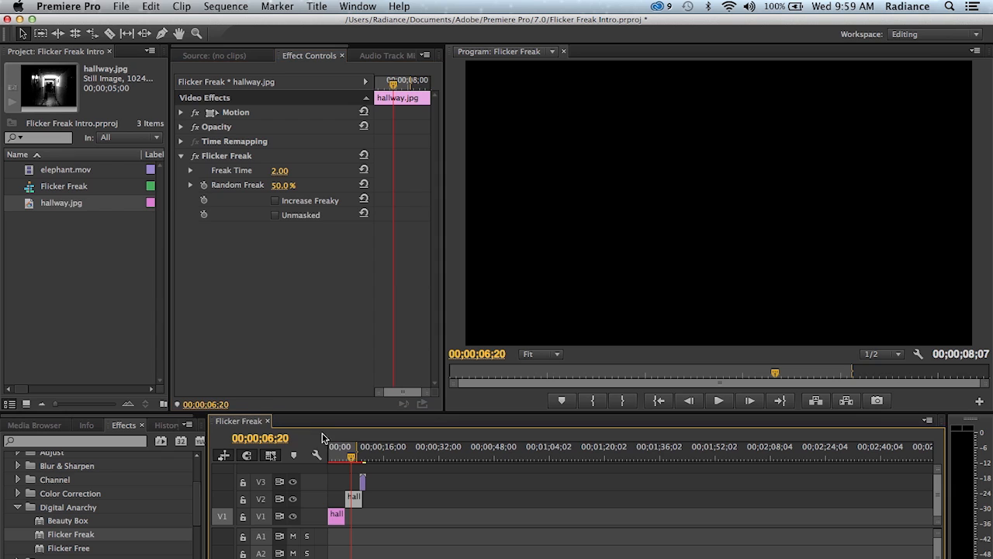
key("Right")
key("Right")
key("Left")
key("Right")
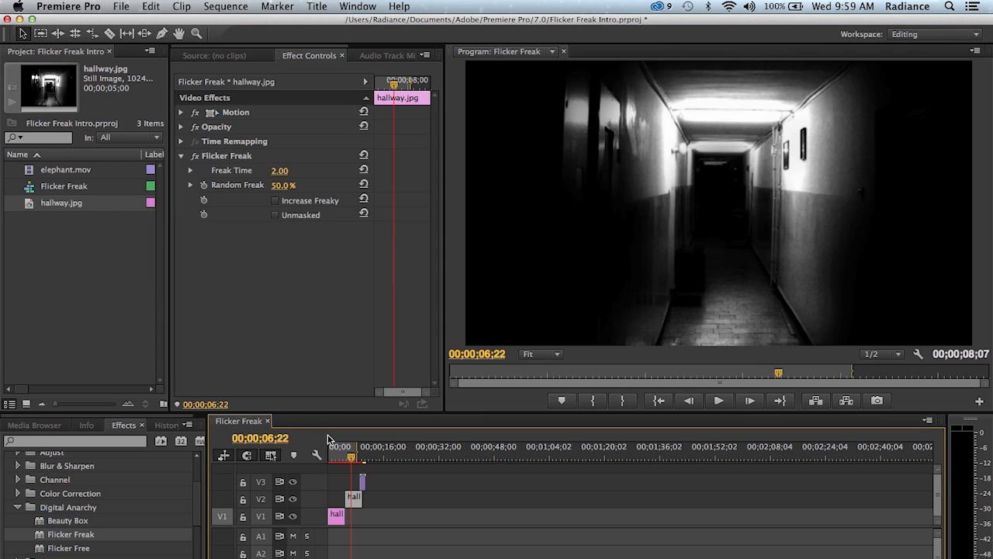
key("Right")
key("Right")
key("Right")
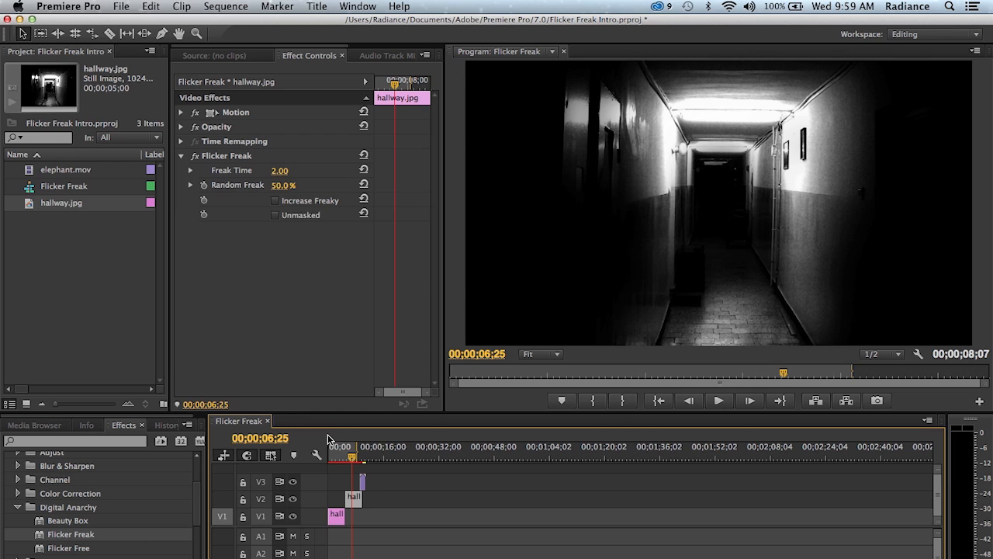
key("Right")
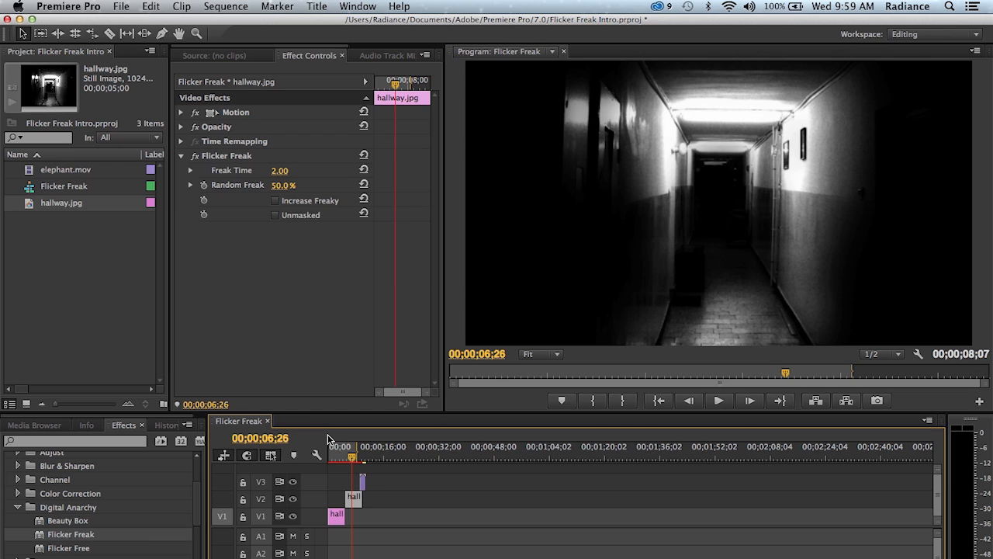
key("Right")
key("Right")
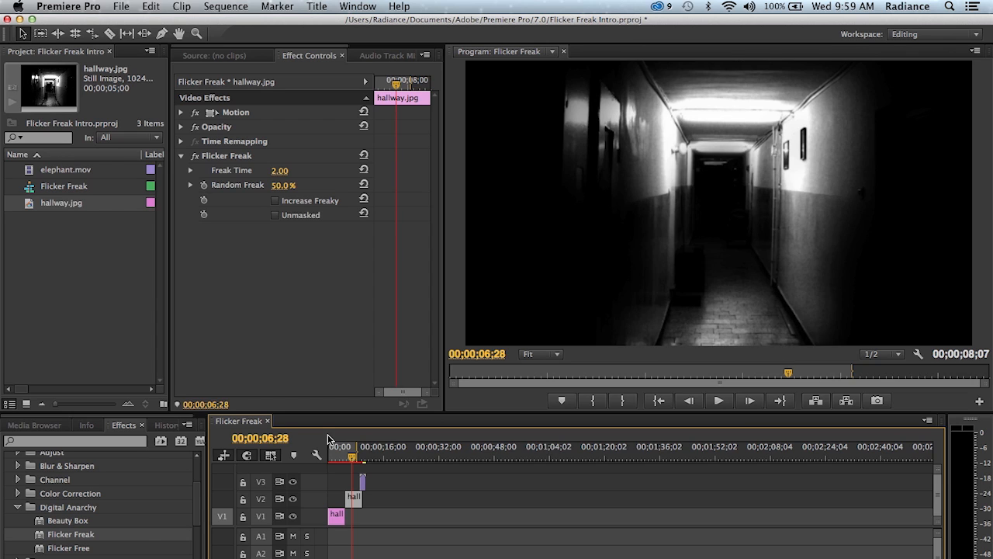
key("Right")
key("Right")
key("Right")
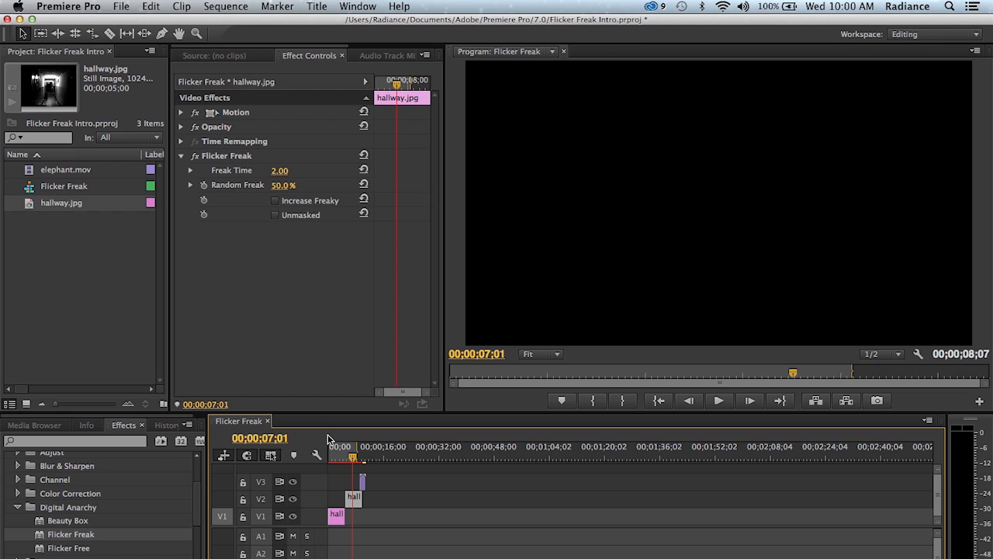
key("Right")
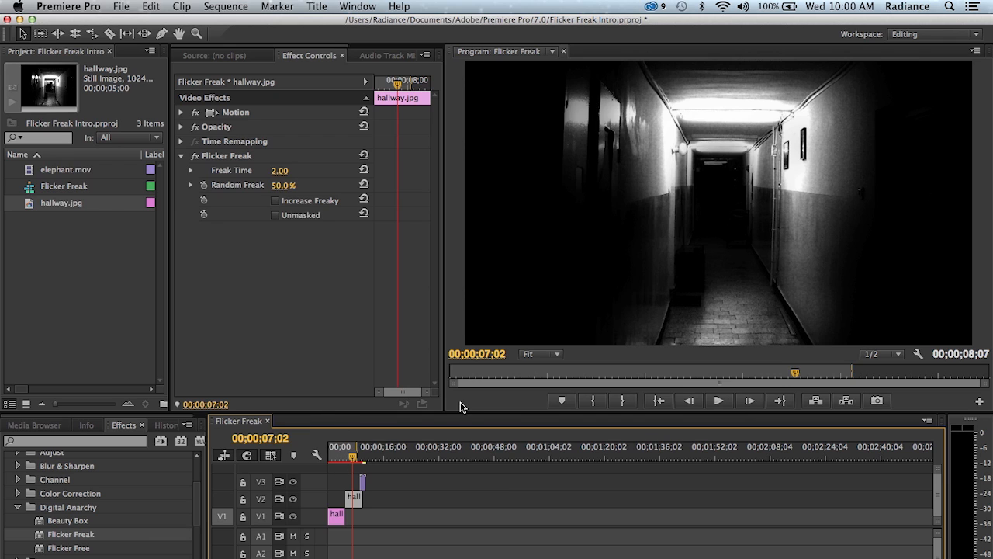
- Play the sequence from 00;00;01;06 through the V2 clip to preview the transition into the randomized flicker
left_click_drag(353, 458, 333, 464)
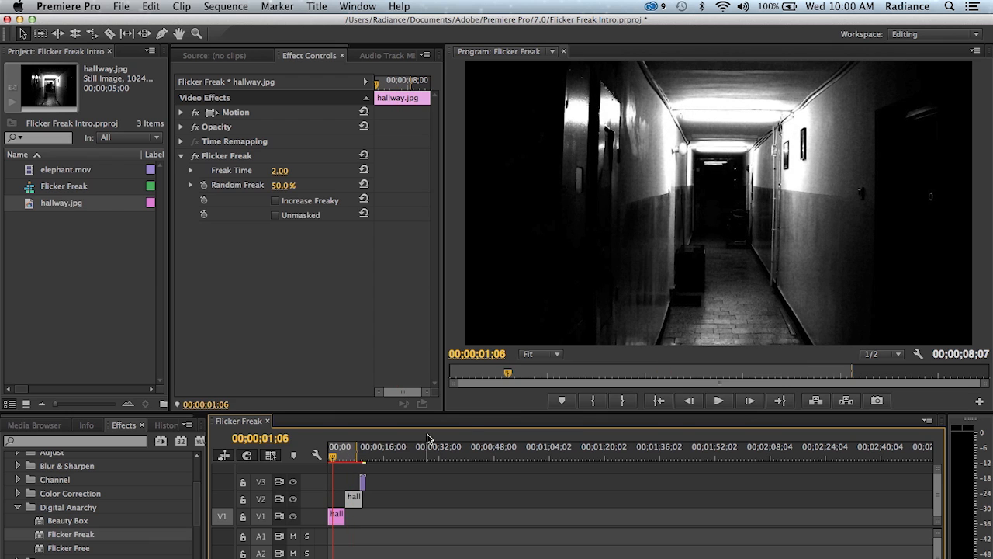
left_click(712, 404)
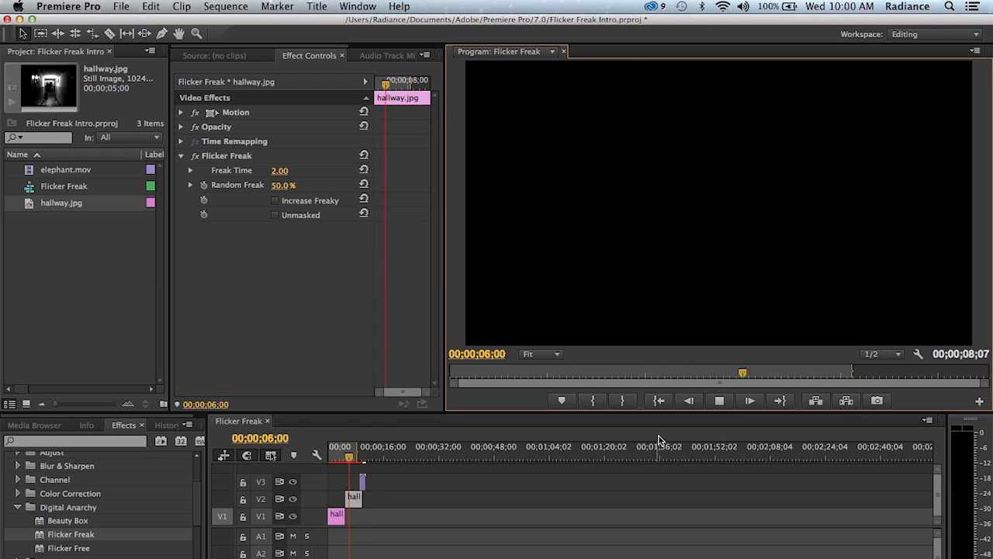
left_click(720, 402)
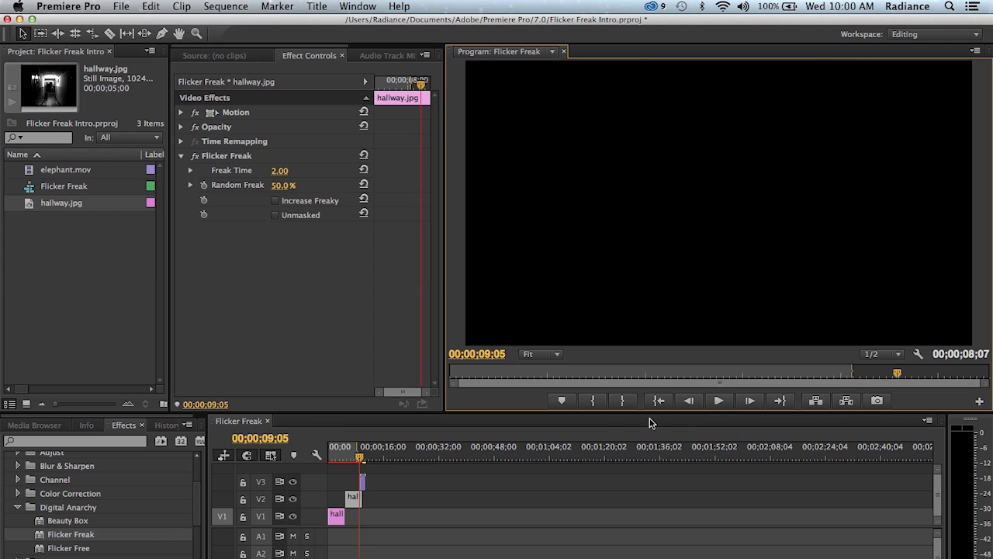
- Compare the hallway frame at 00;00;05;18 with the Flicker Freak effect switched off and back on
left_click_drag(354, 458, 350, 462)
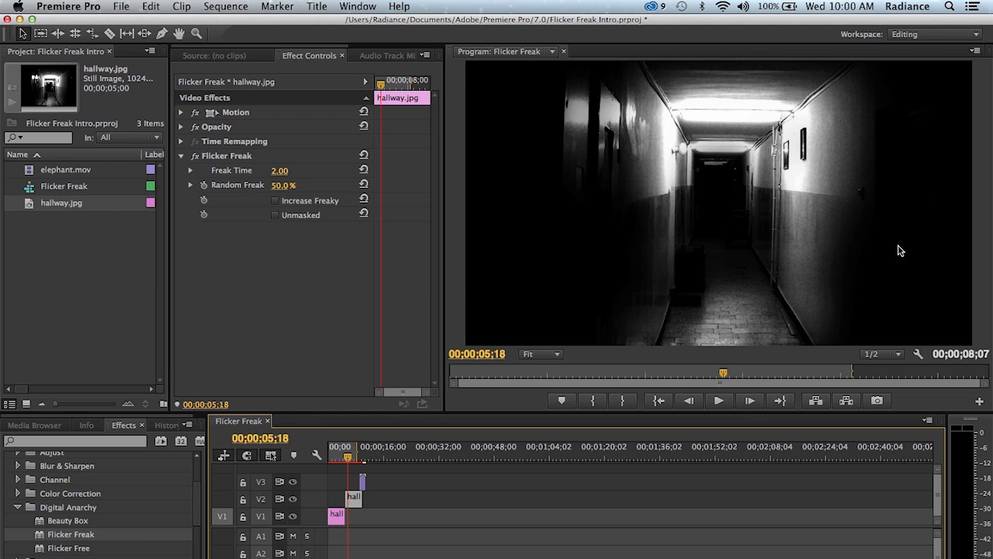
left_click(194, 156)
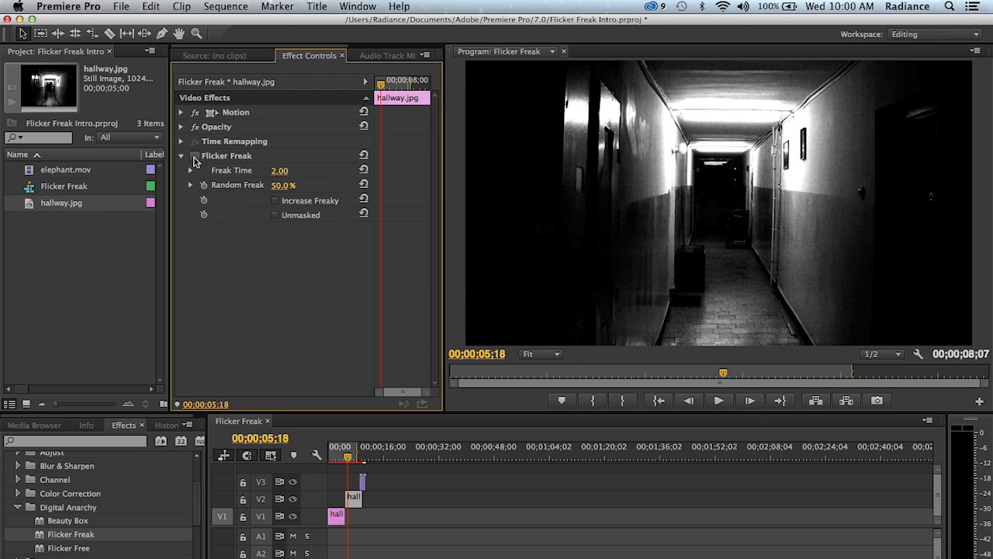
left_click(195, 156)
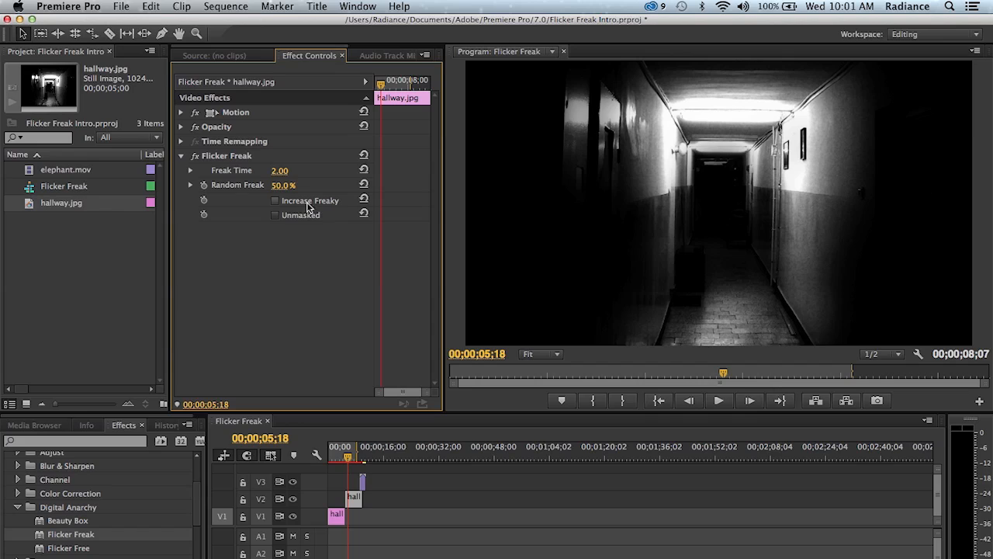
- Enable Increase Freaky and Unmasked in Flicker Freak, and compare the frame with the effect off and on
left_click(276, 201)
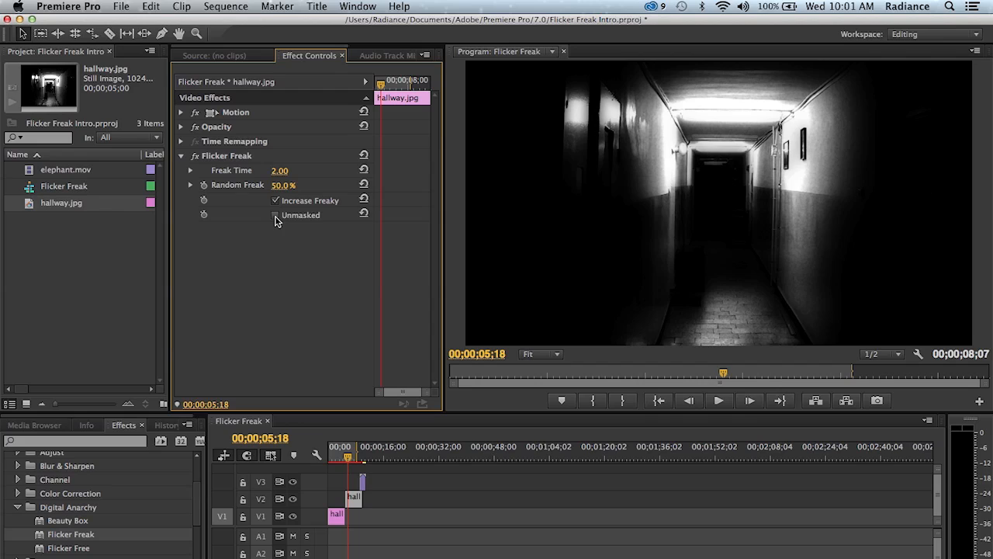
left_click(275, 216)
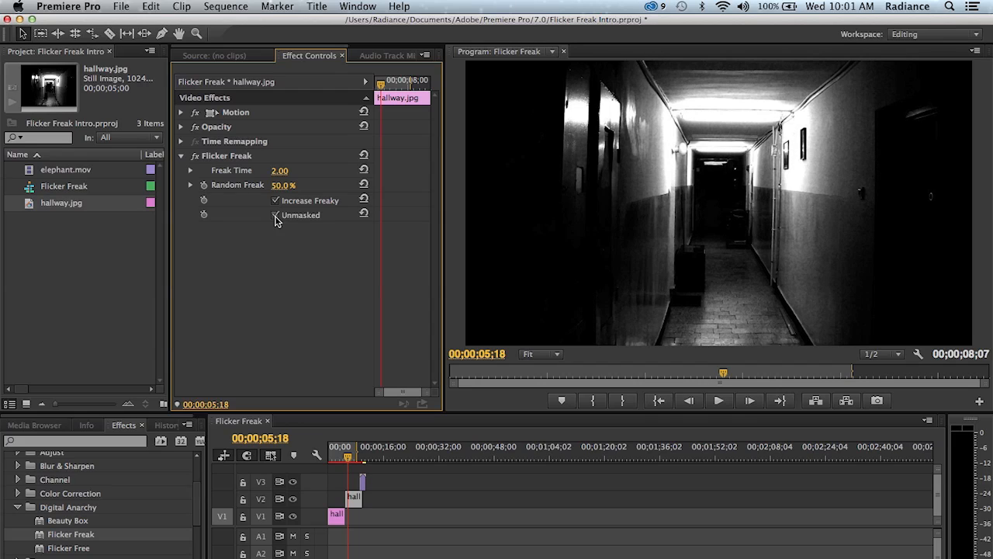
left_click(195, 157)
left_click(195, 158)
- Disable Unmasked and compare the frame without and with Increase Freaky, leaving Increase Freaky enabled
left_click(277, 216)
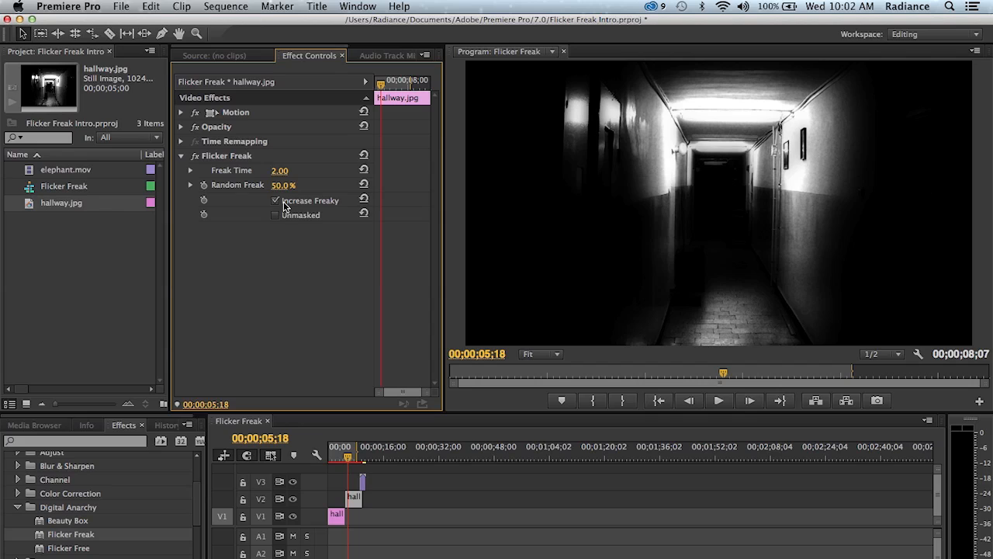
left_click(276, 201)
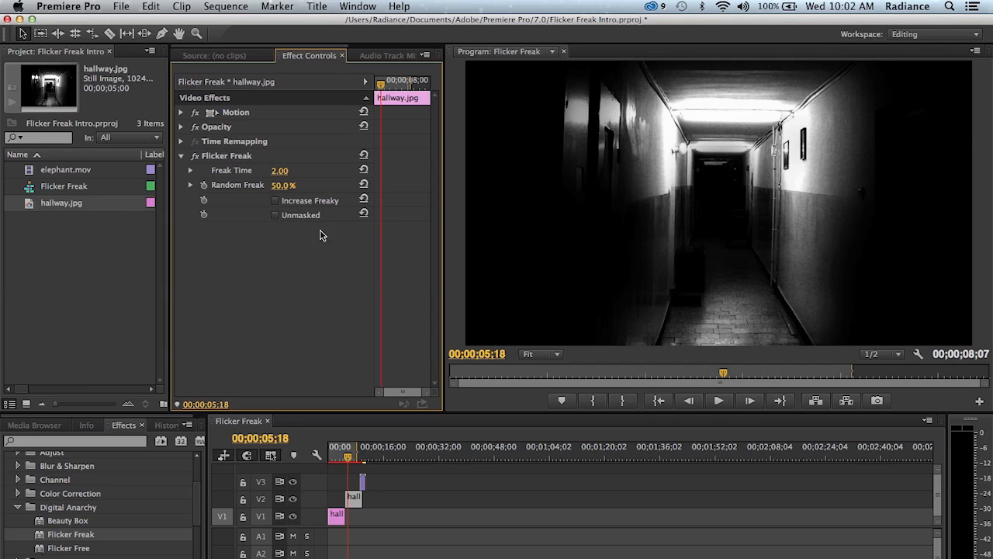
left_click(276, 200)
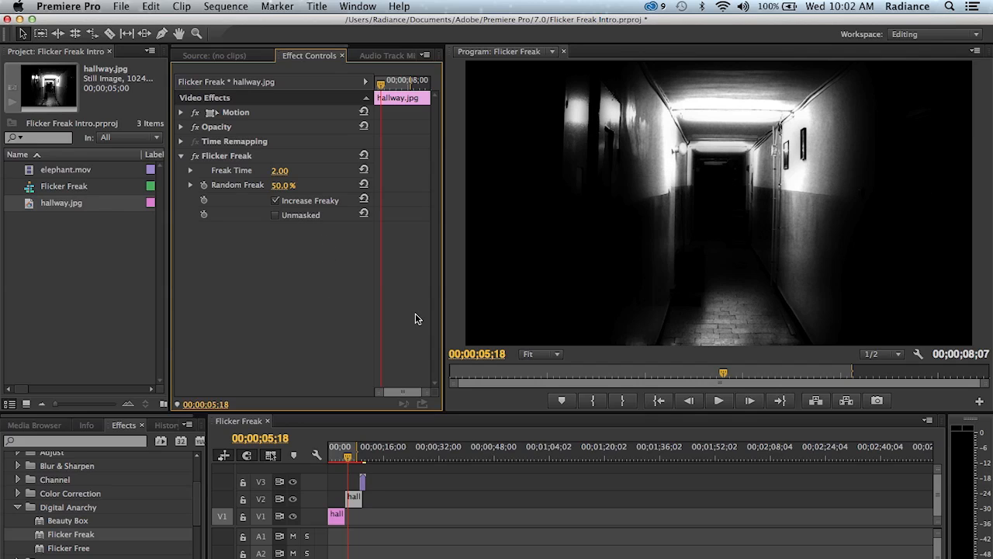
- Play the sequence, restarting from its in point, to preview the flicker with Increase Freaky enabled
left_click(718, 400)
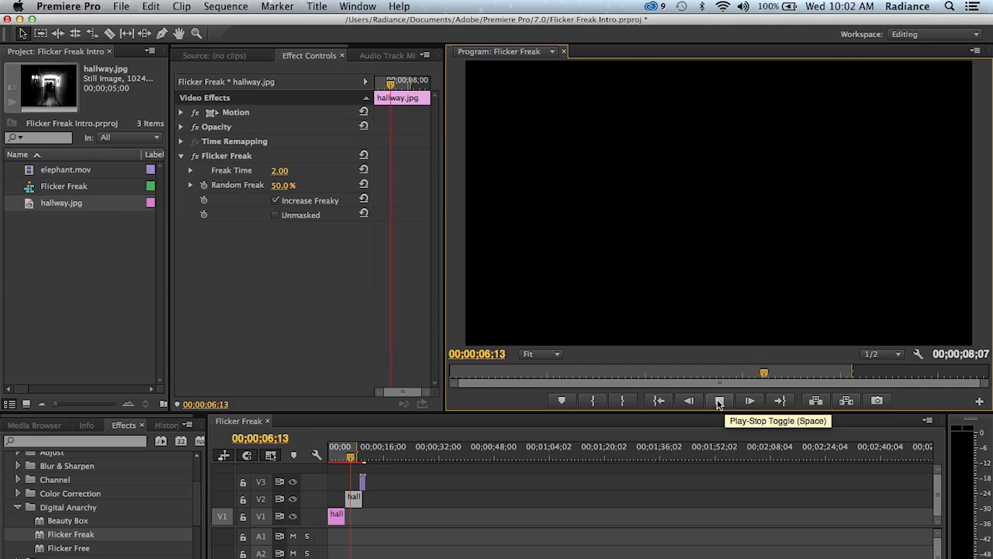
left_click(659, 399)
left_click(719, 400)
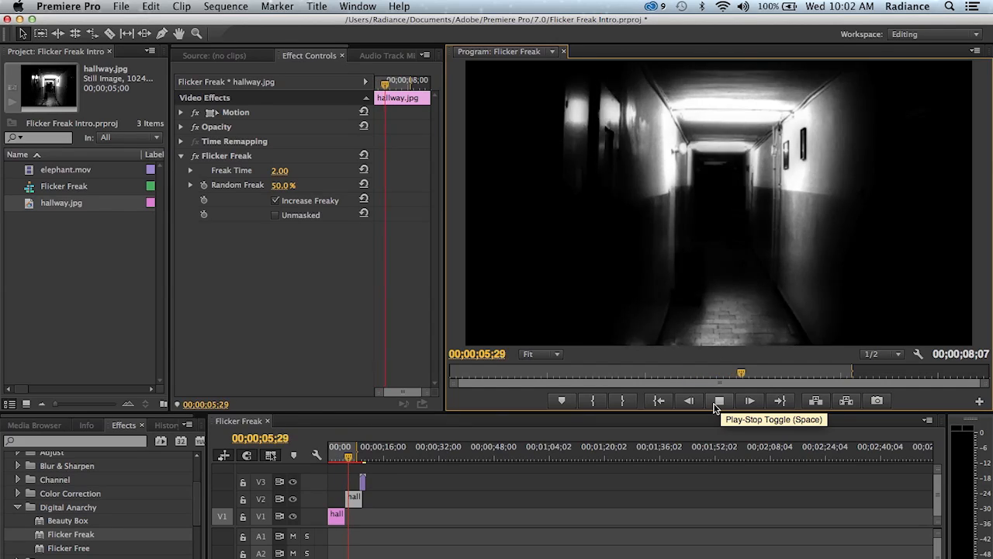
left_click(718, 400)
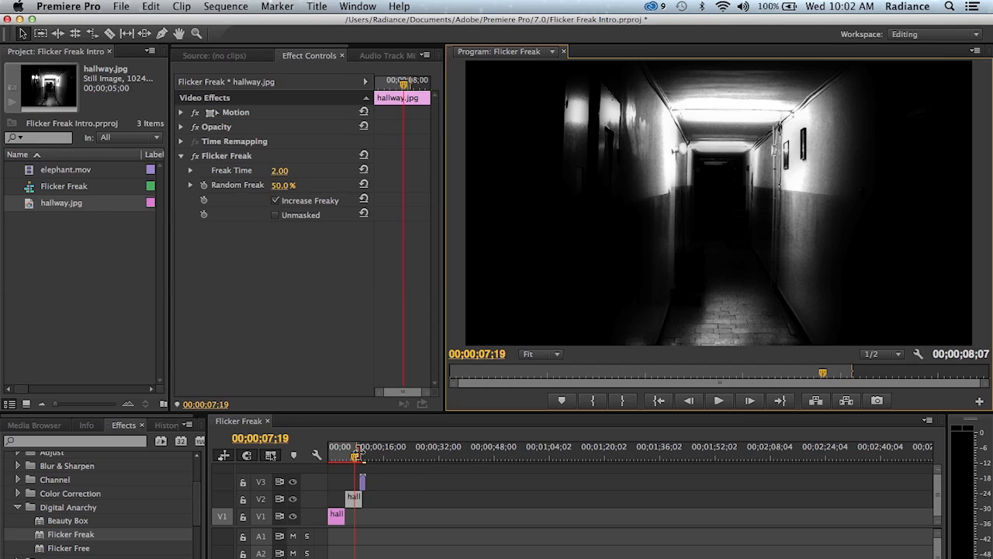
- Extend the sequence's out point past the V3 clip and preview the flicker through that clip, parking the playhead at 00;00;09;18
left_click_drag(357, 449, 369, 450)
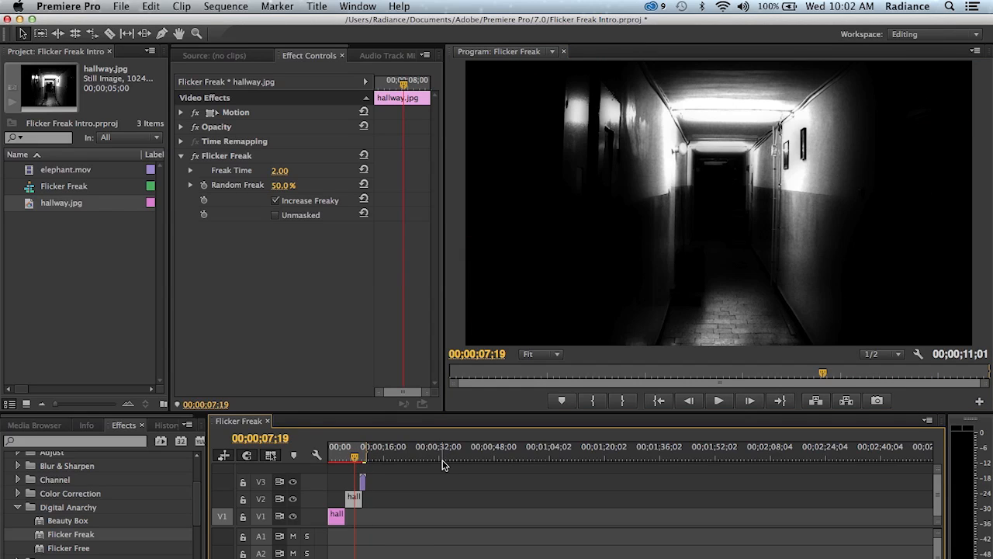
left_click(581, 374)
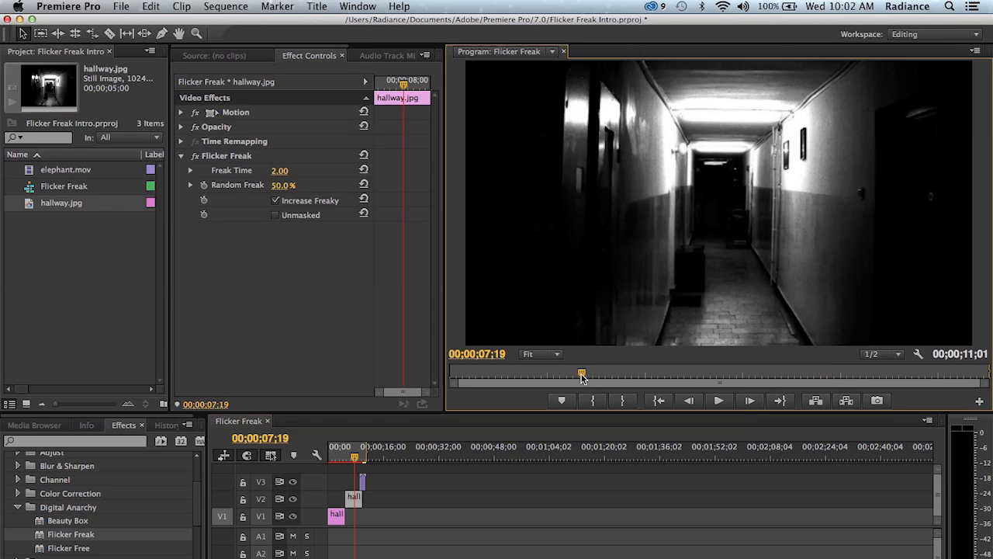
left_click(718, 400)
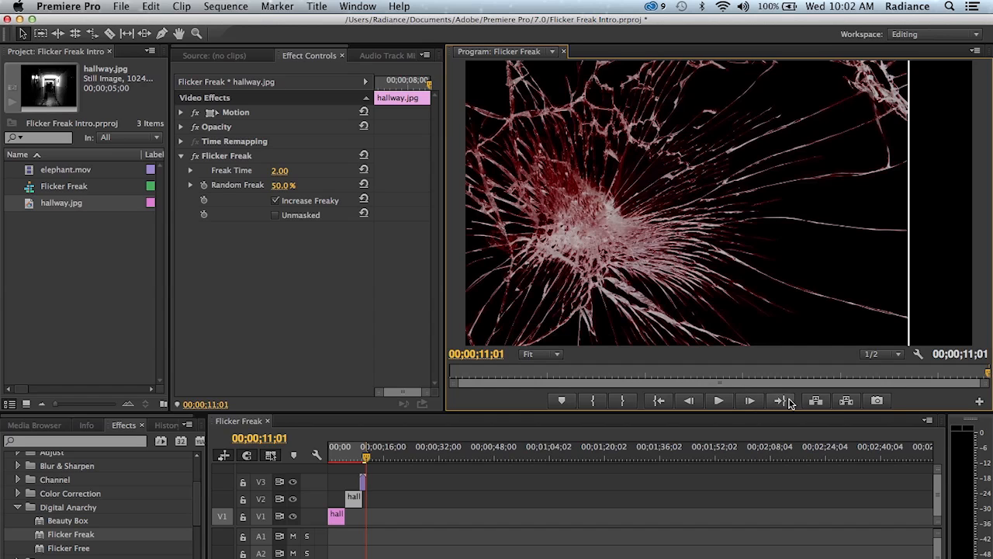
left_click(846, 372)
left_click_drag(848, 373, 912, 368)
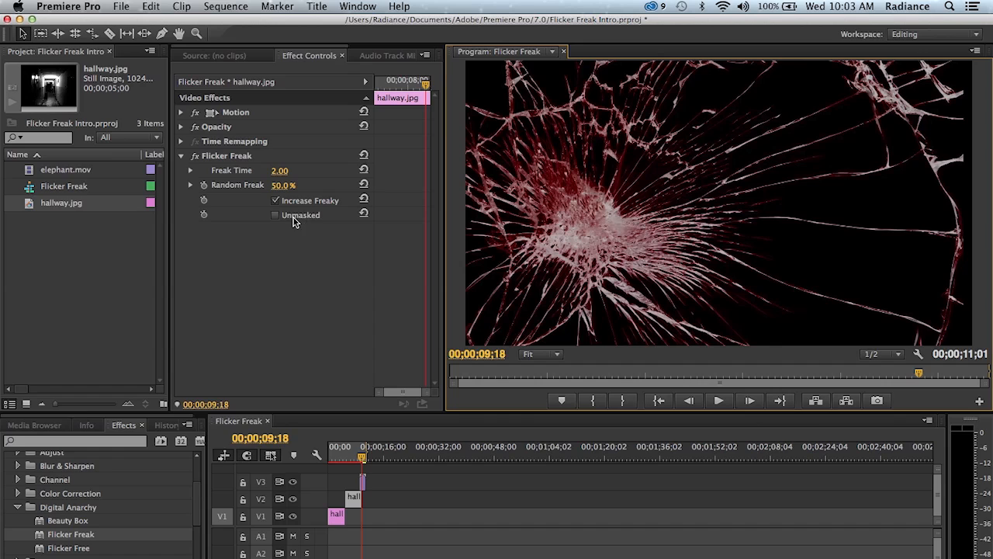
- Enable Unmasked in Flicker Freak at 00;00;05;06 and step forward three frames to check the hallway
left_click(346, 453)
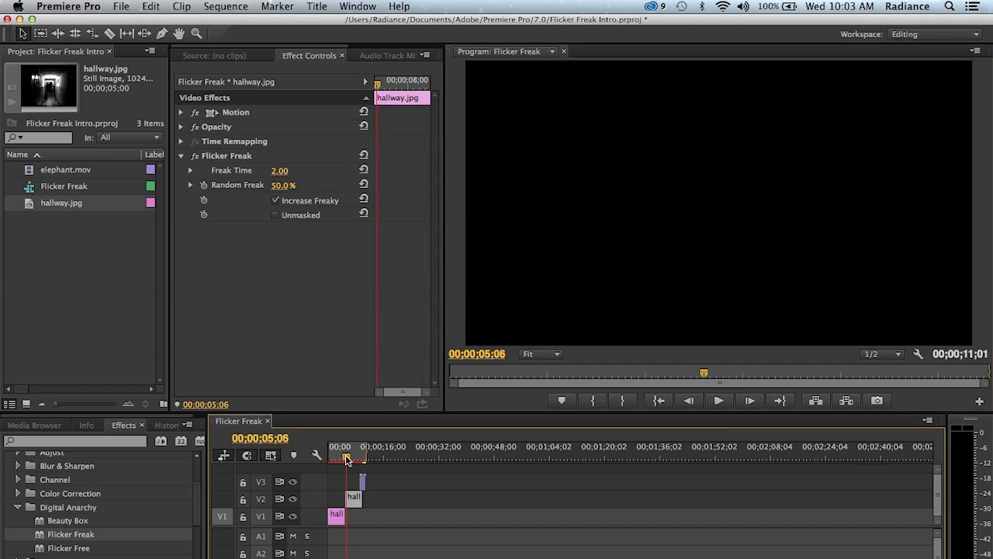
left_click(275, 215)
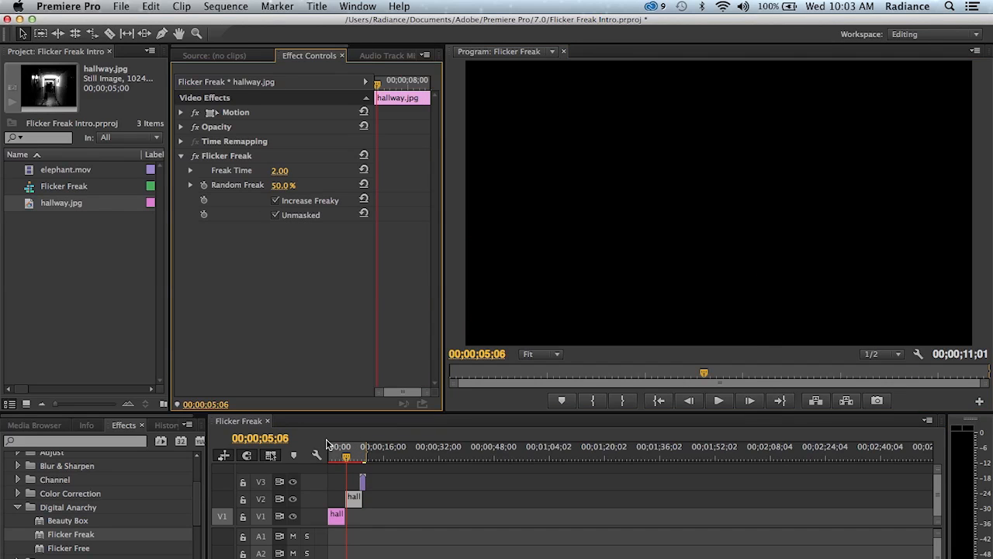
key("Right")
key("Right")
key("Right")
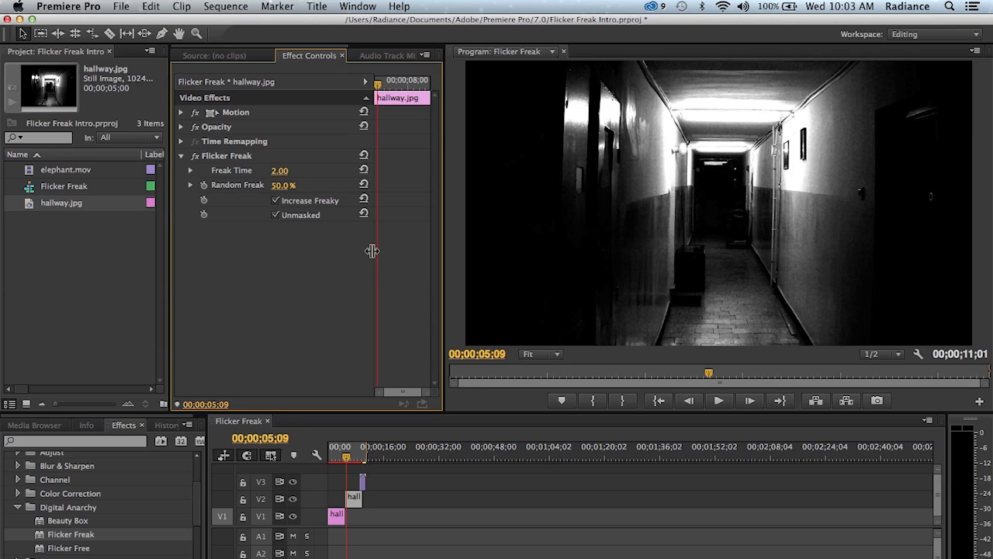
- Switch to After Effects and play the source footage koryn_basics.MOV without the effect
key("super+Tab")
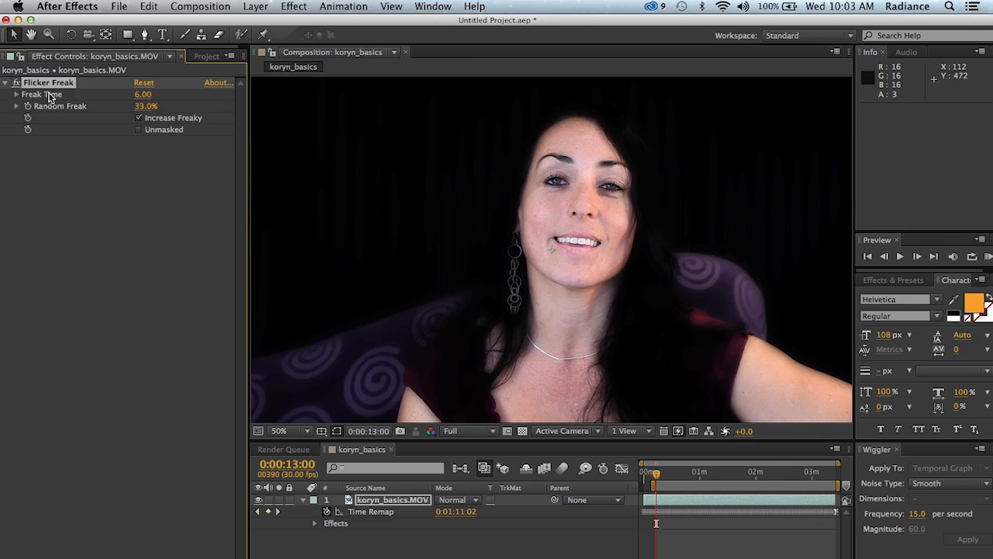
left_click(206, 56)
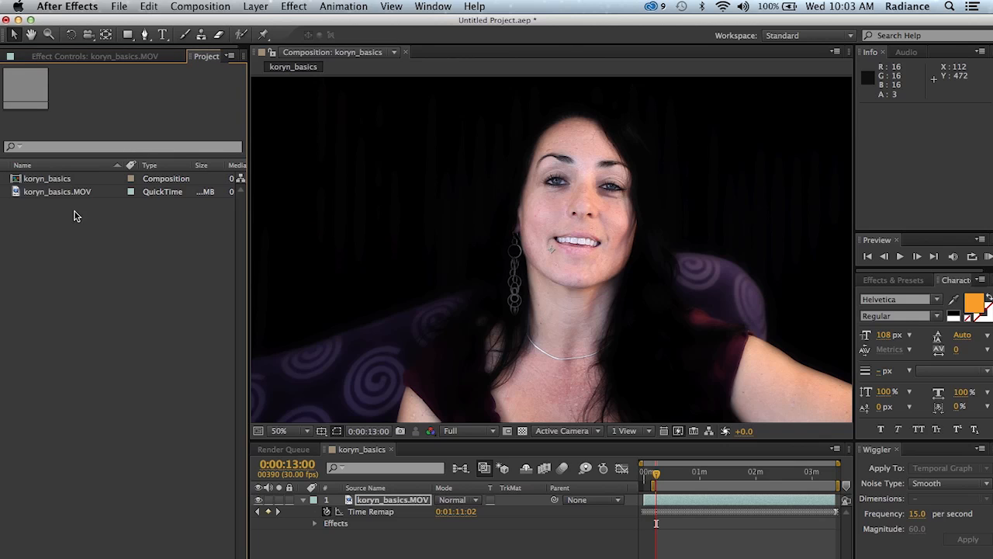
double_click(58, 191)
key("space")
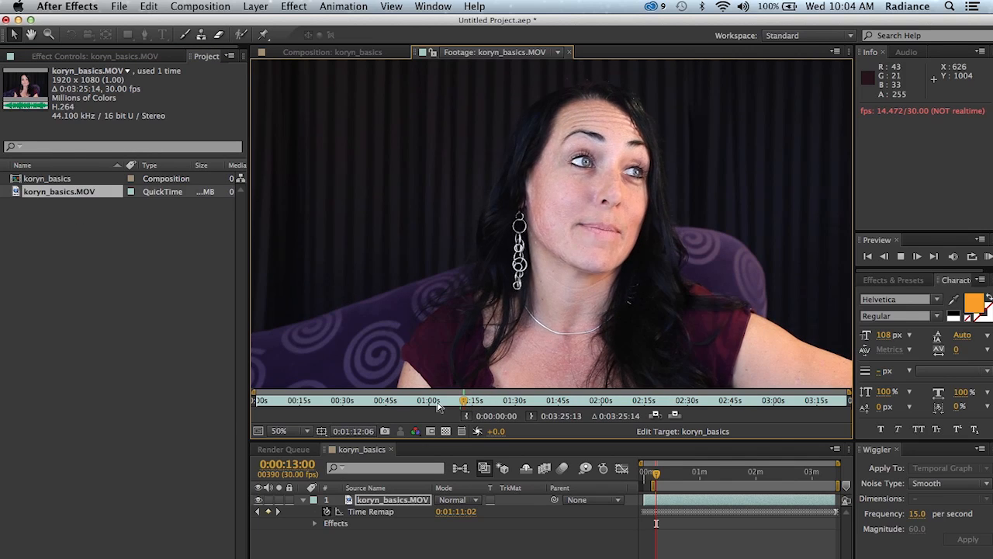
key("space")
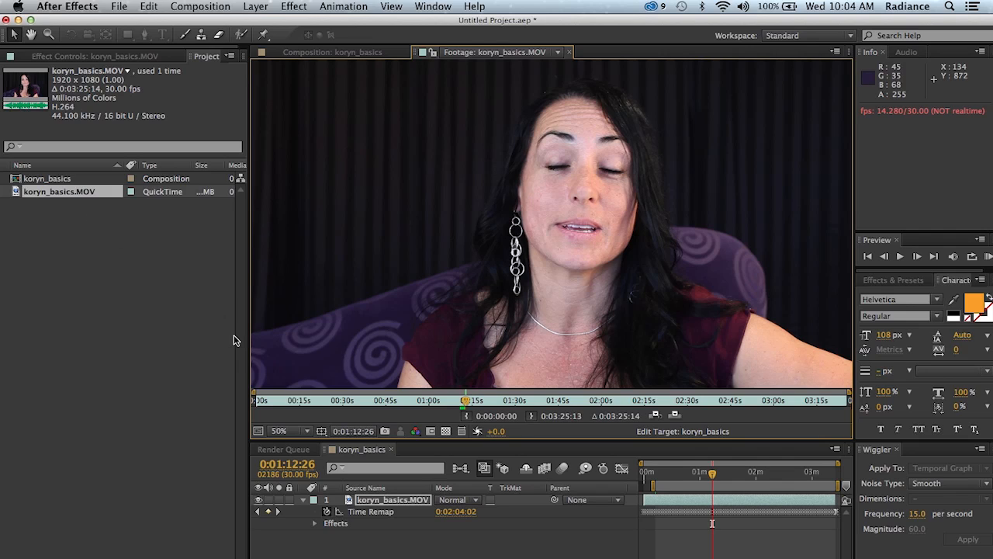
- View the koryn_basics composition at 0:00:31:01 and show the layer's Flicker Freak settings
double_click(48, 179)
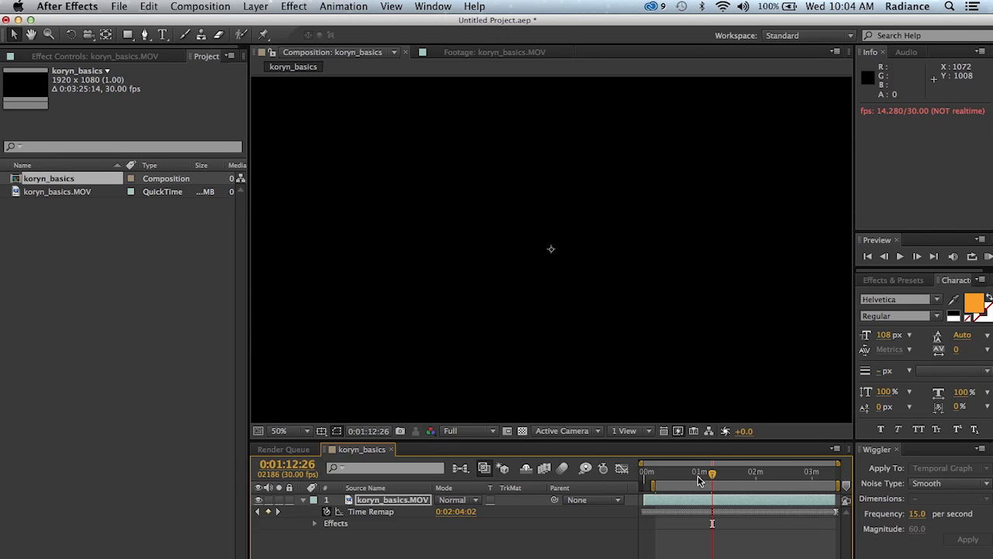
left_click(672, 473)
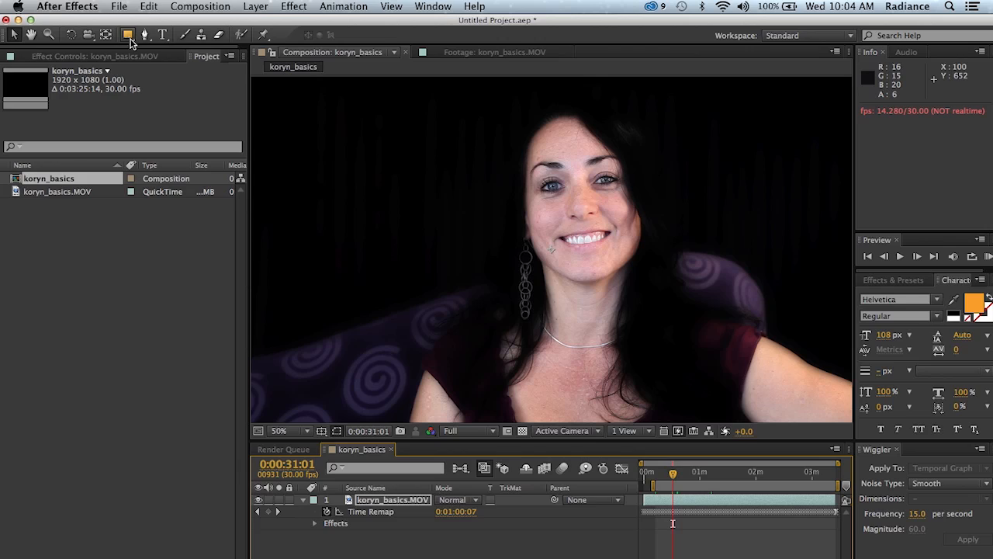
left_click(95, 56)
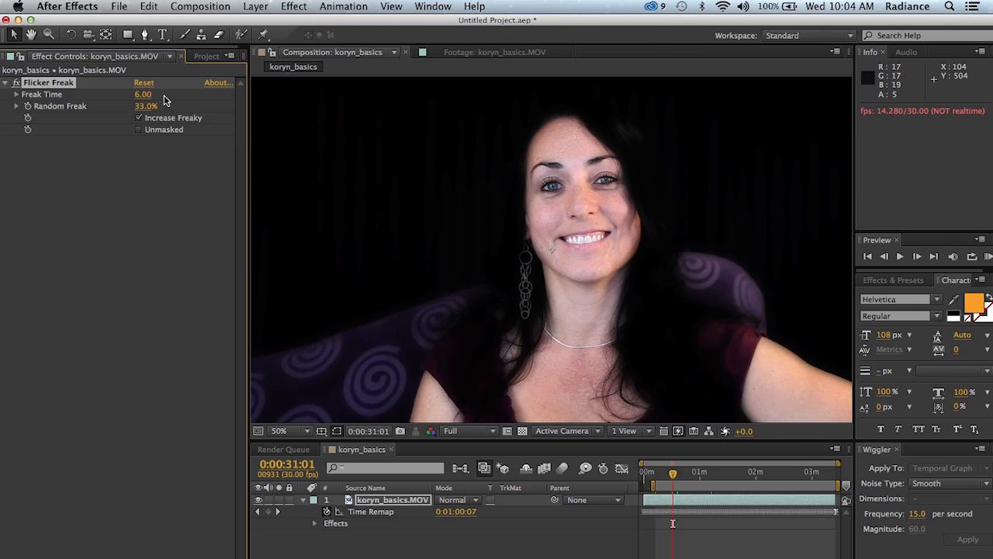
- Select the koryn_basics.MOV layer's Time Remap property and run a RAM preview of the composition
left_click(383, 513)
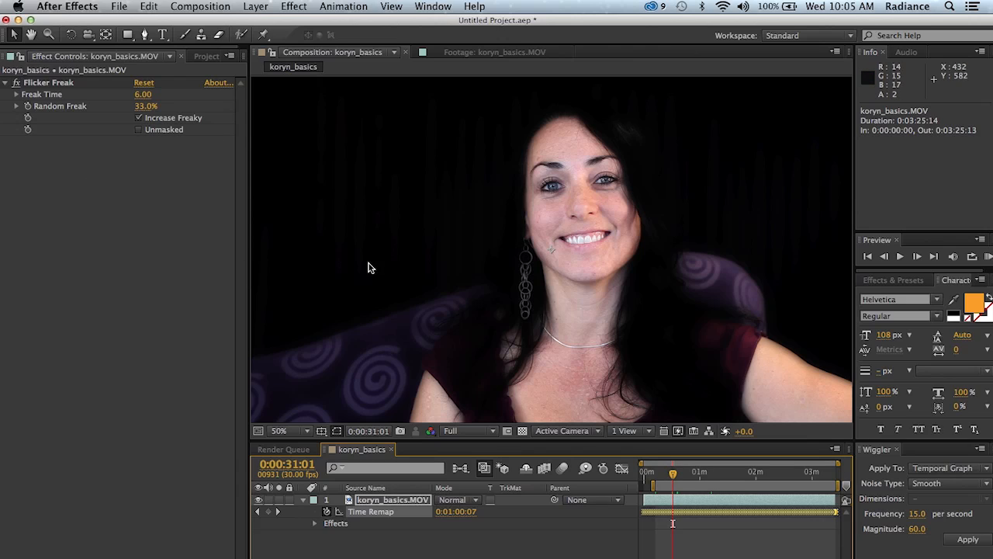
key("KP_0")
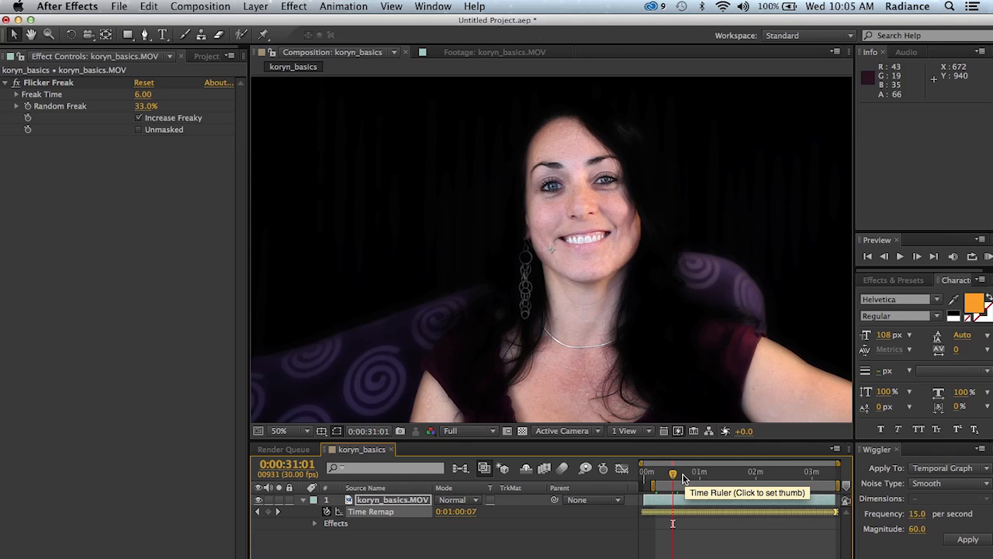
key("KP_0")
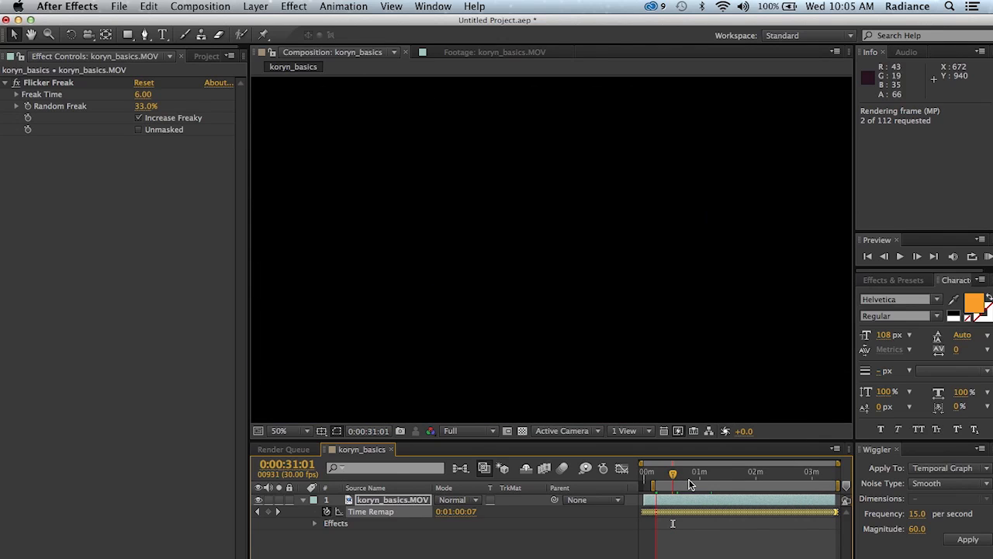